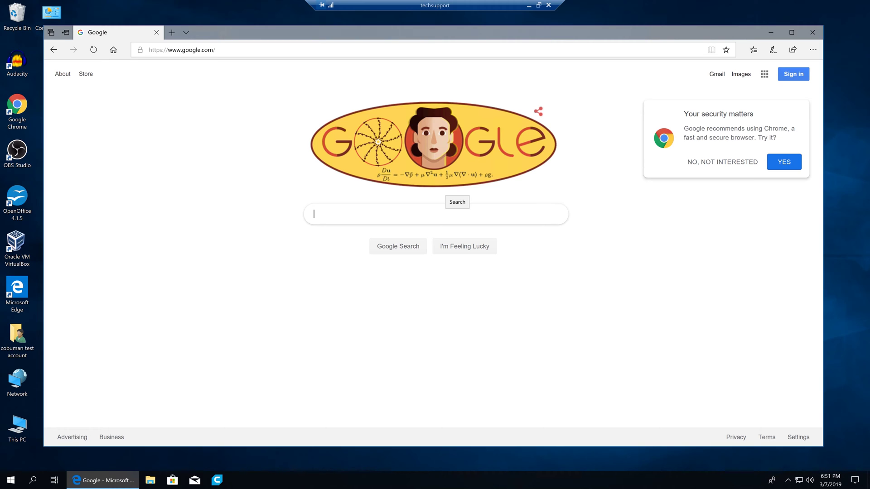
# Begin a Google query by typing 'hp' in the search box
pyautogui.write('hp')
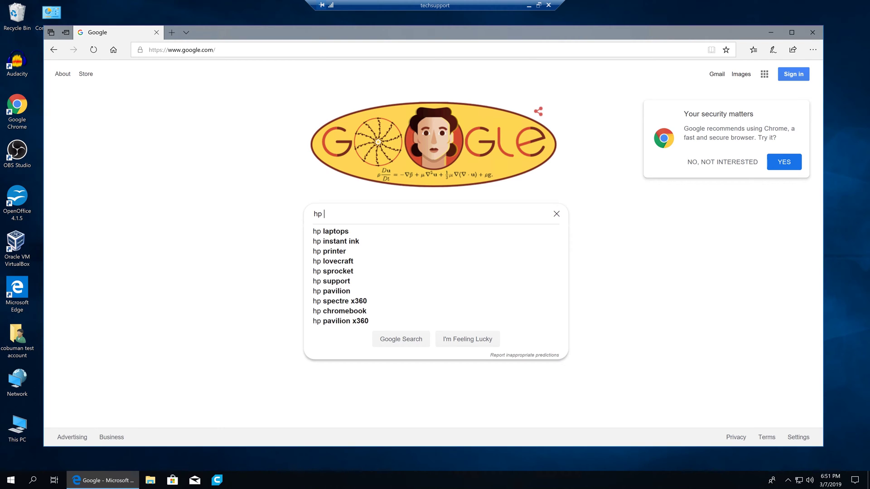
# Search Google for 'hp 800 g2 bios' and open the EliteDesk 800 G2 SFF driver downloads result
pyautogui.write('800 g')
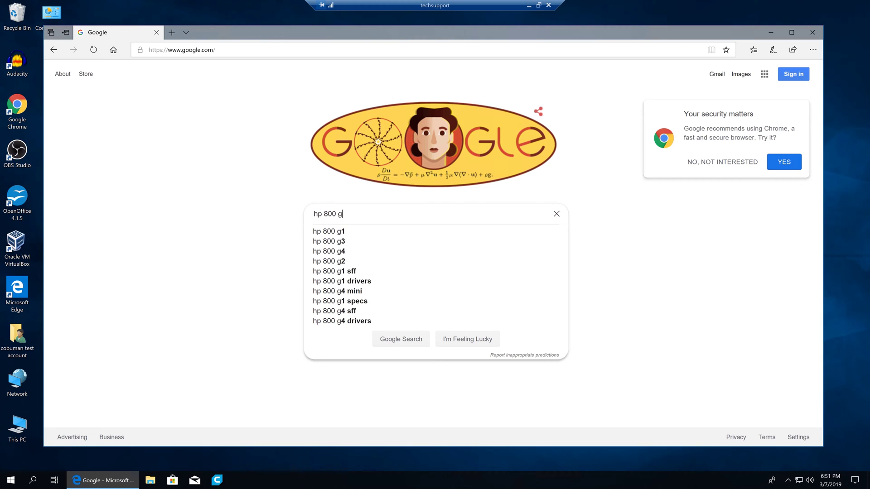
pyautogui.write('2 bios')
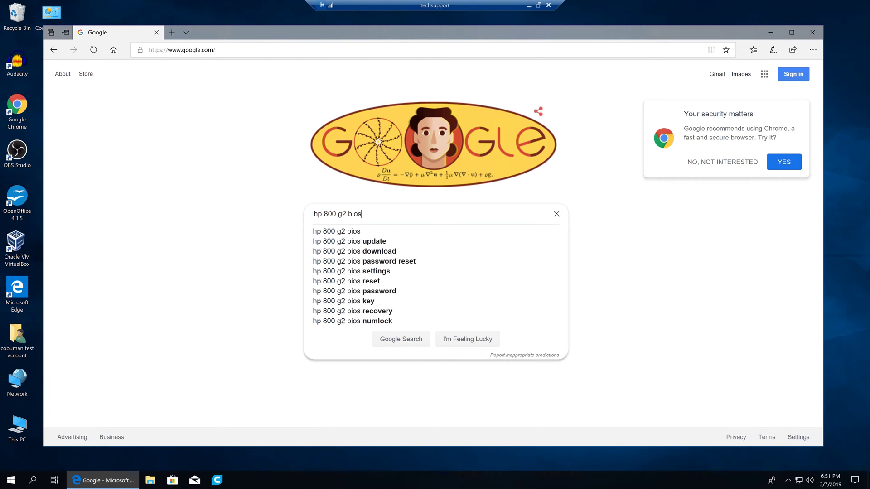
pyautogui.press('Return')
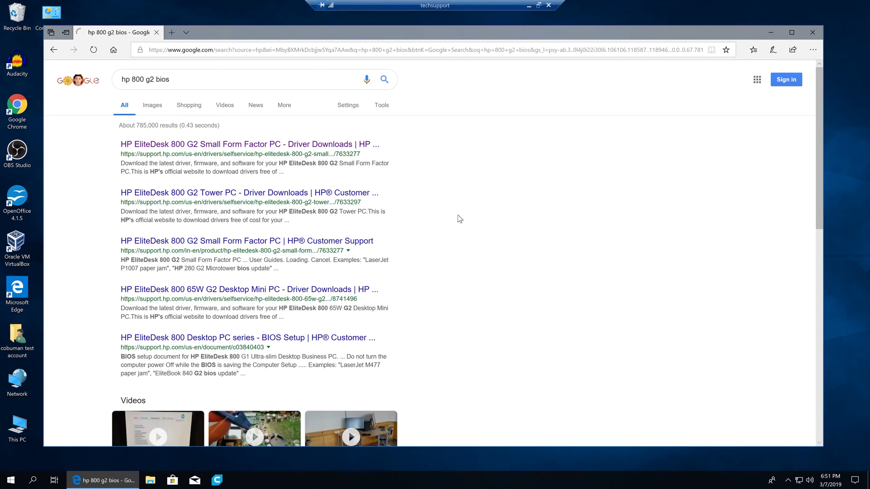
pyautogui.click(182, 145)
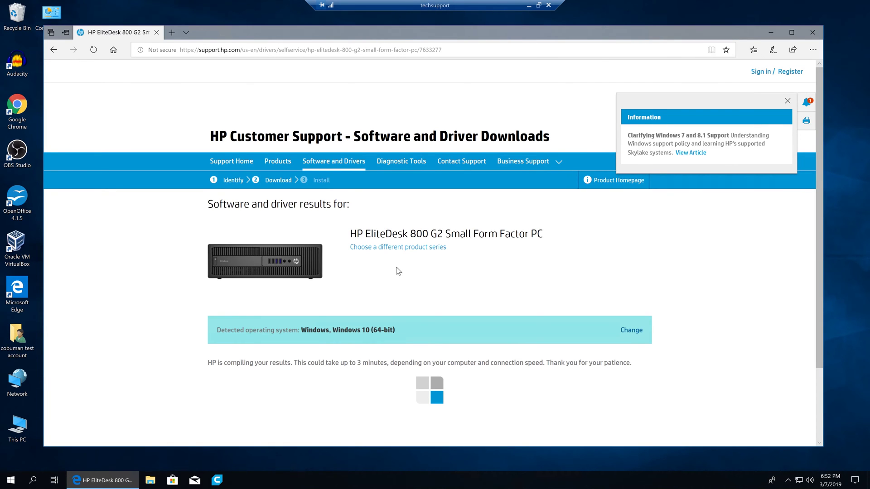
# Scroll down the driver list and expand the BIOS category to show SystemBIOS 02.37 Rev.A
pyautogui.scroll(-1, 406, 275)
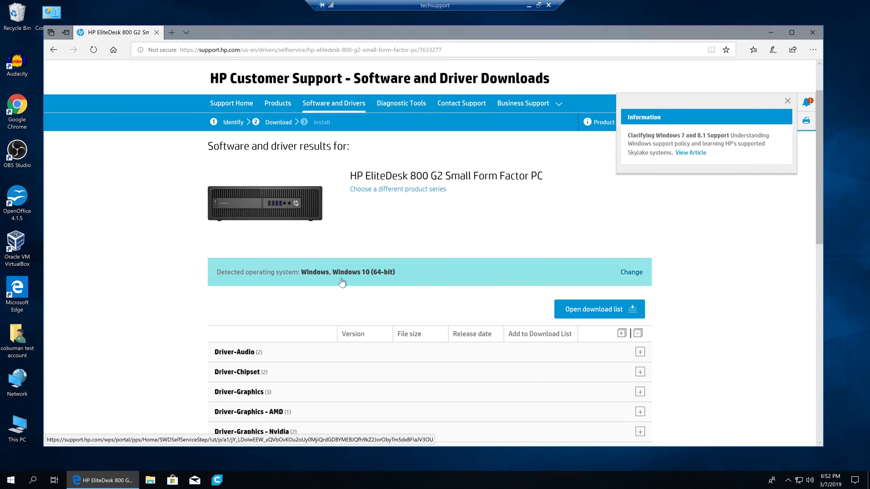
pyautogui.scroll(-2, 344, 283)
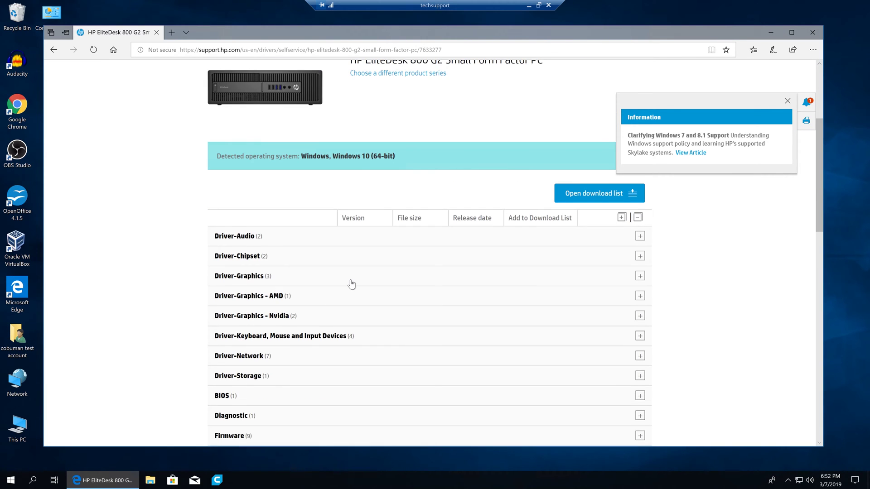
pyautogui.scroll(-1, 352, 284)
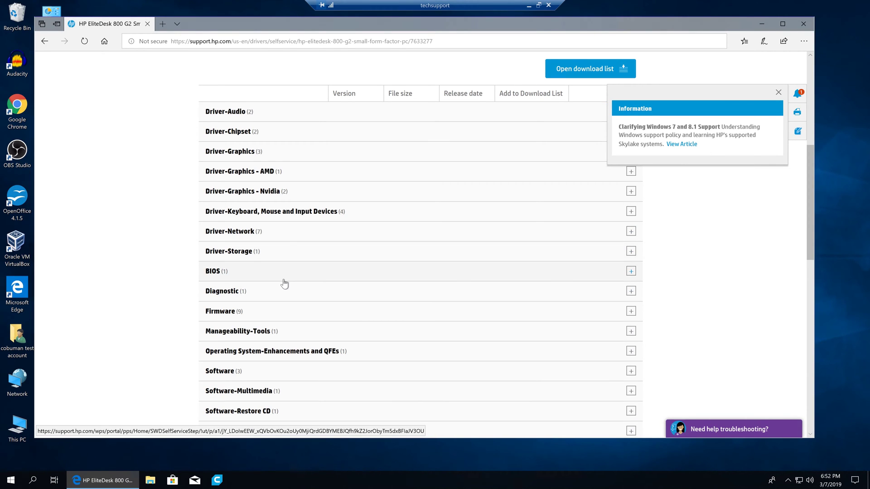
pyautogui.click(227, 272)
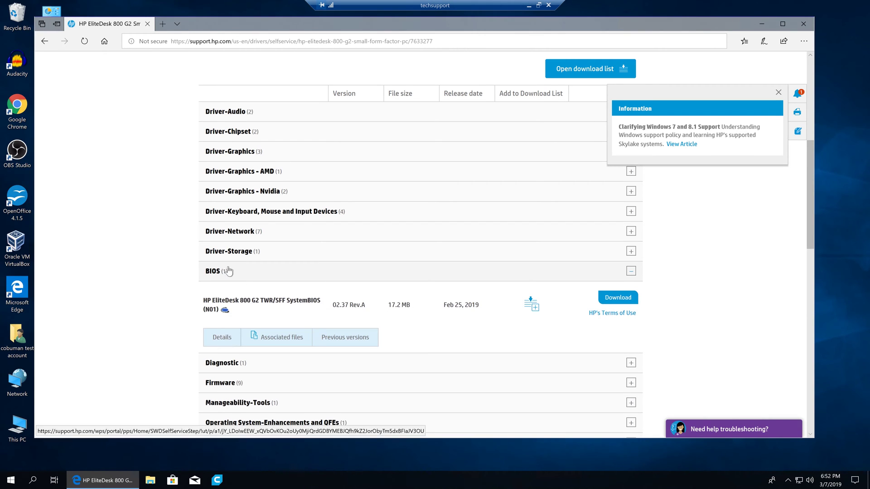
# Download and save the 02.37 Rev.A SystemBIOS package sp94599.exe
pyautogui.click(614, 300)
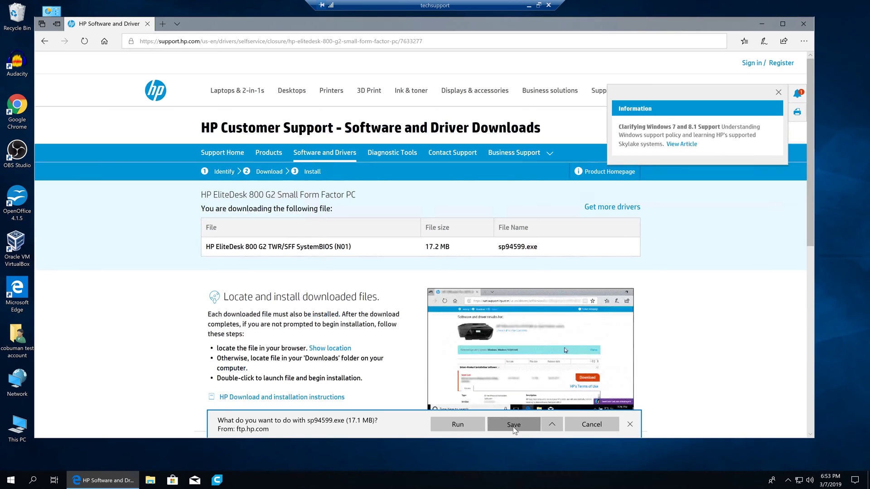
pyautogui.click(514, 427)
pyautogui.scroll(-4, 341, 271)
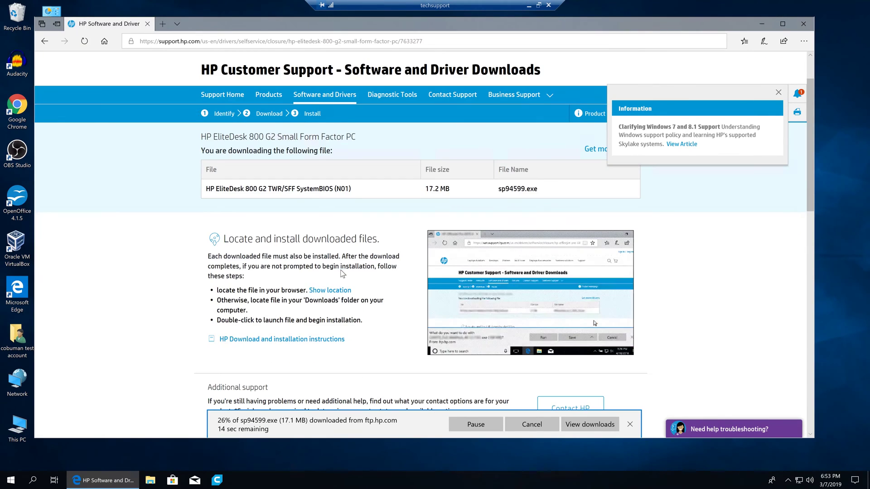
pyautogui.scroll(-1, 341, 272)
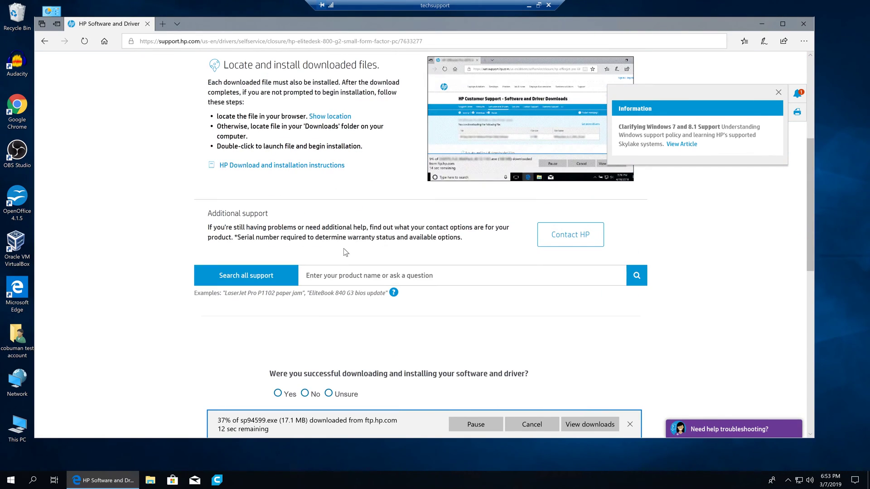
pyautogui.scroll(-3, 344, 250)
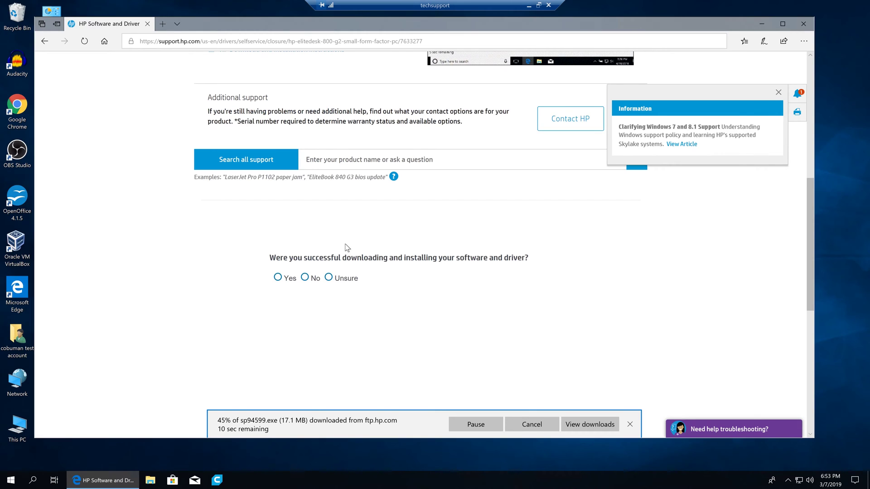
pyautogui.scroll(3, 347, 250)
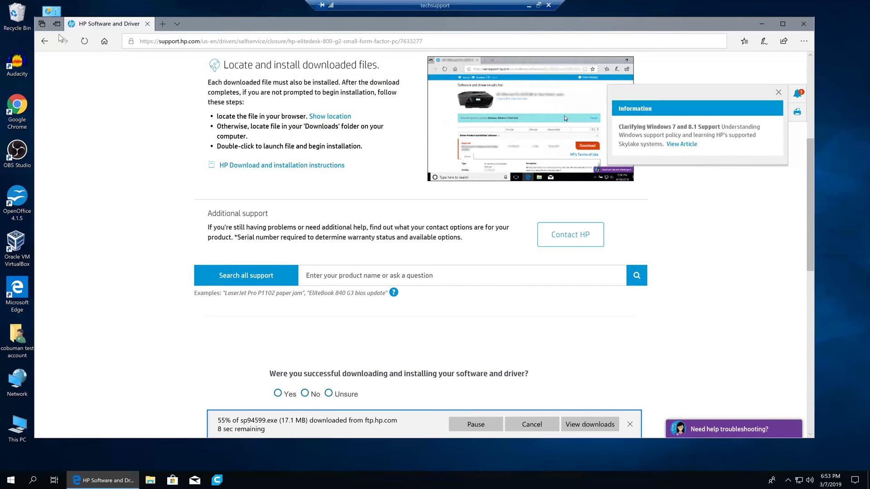
# Go back to the driver list and expand the BIOS category again
pyautogui.click(45, 41)
pyautogui.scroll(-4, 510, 288)
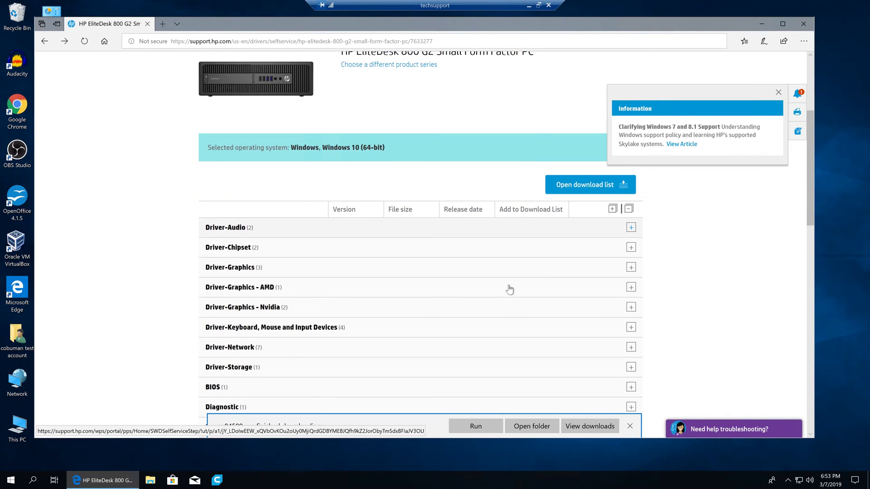
pyautogui.scroll(-1, 510, 288)
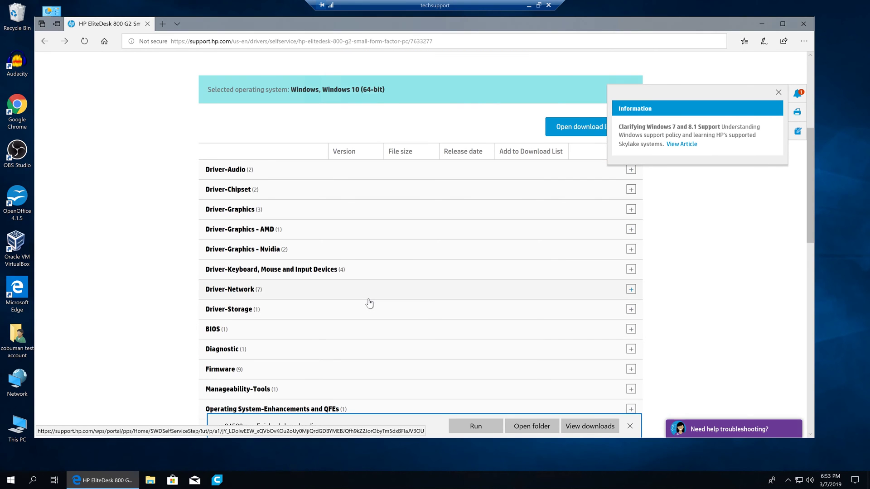
pyautogui.scroll(-1, 370, 303)
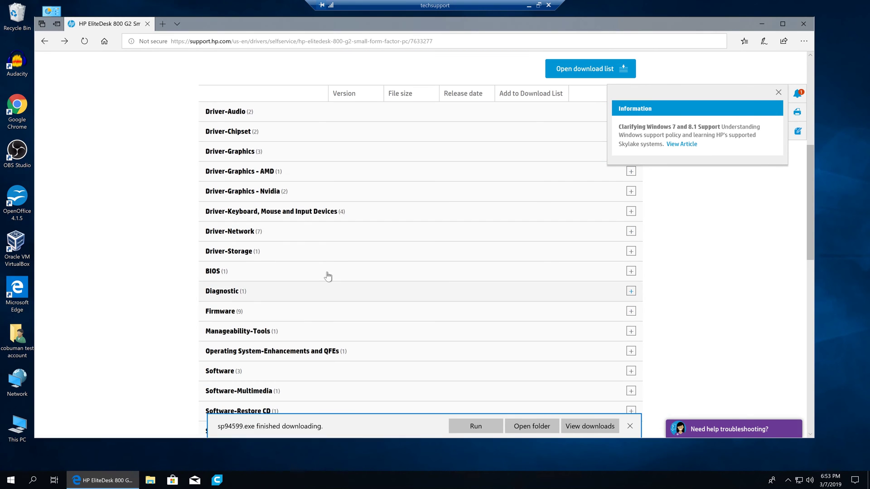
pyautogui.click(279, 274)
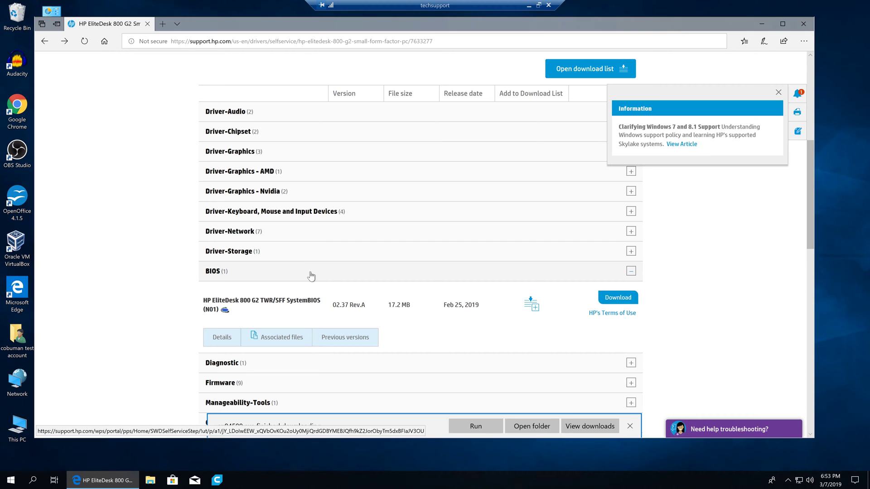
pyautogui.scroll(-1, 310, 278)
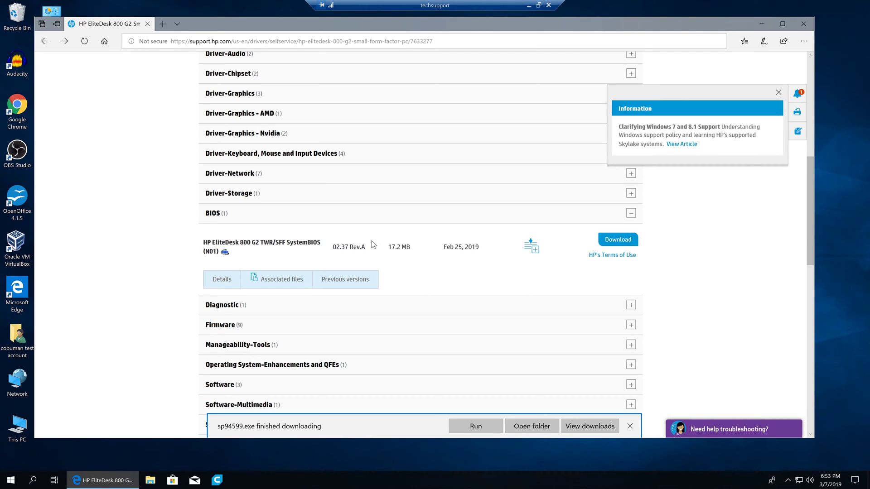
# Note the current 02.37 Rev.A version and list previous BIOS releases 02.36, 02.30 and 02.29
pyautogui.moveTo(333, 247); pyautogui.dragTo(357, 247)
pyautogui.moveTo(357, 247); pyautogui.dragTo(366, 247)
pyautogui.click(375, 252)
pyautogui.click(347, 282)
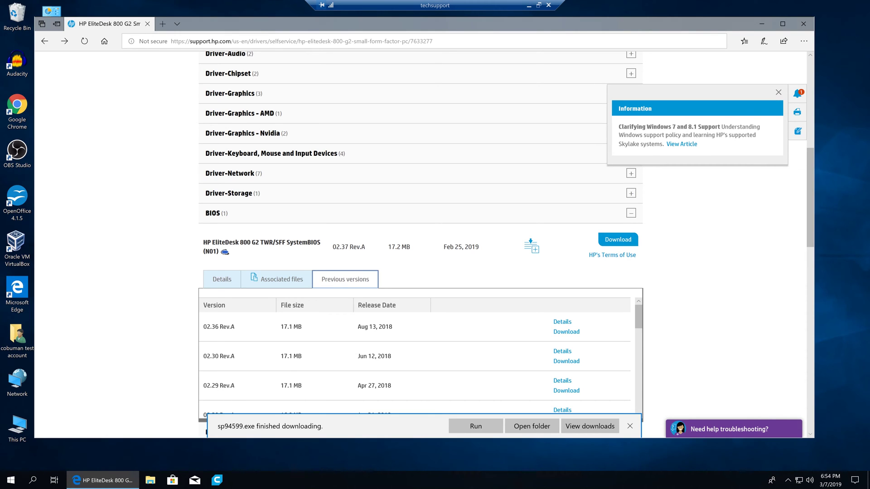
pyautogui.moveTo(219, 356)
pyautogui.mouseDown()
pyautogui.moveTo(203, 356)
pyautogui.moveTo(229, 356)
pyautogui.moveTo(203, 356)
pyautogui.mouseUp()
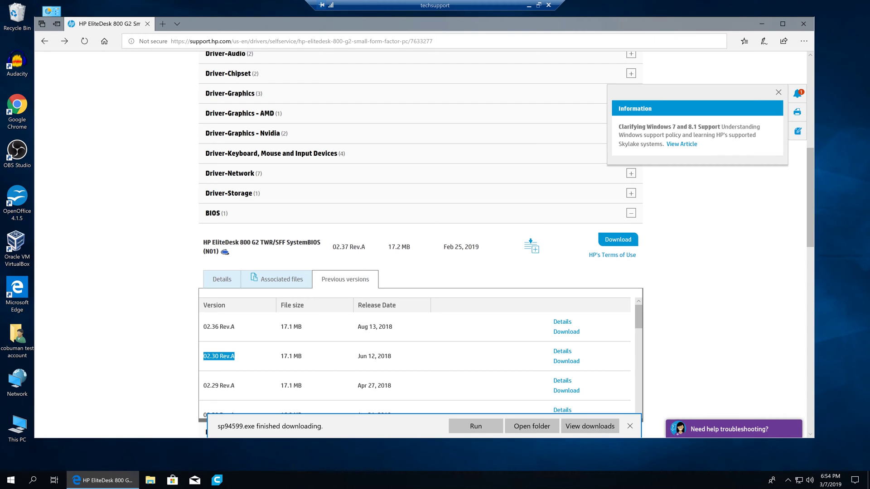
pyautogui.click(349, 247)
# Copy sp94599 from the Downloads folder and paste it onto the desktop
pyautogui.click(532, 426)
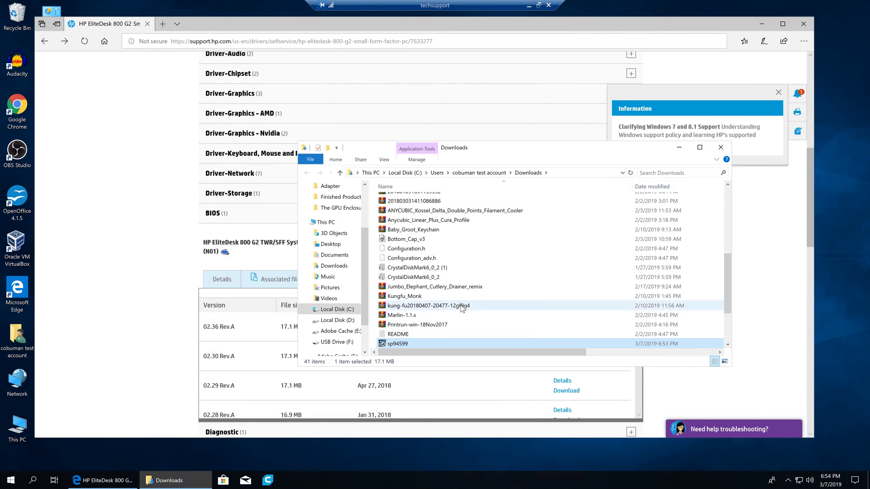
pyautogui.rightClick(411, 344)
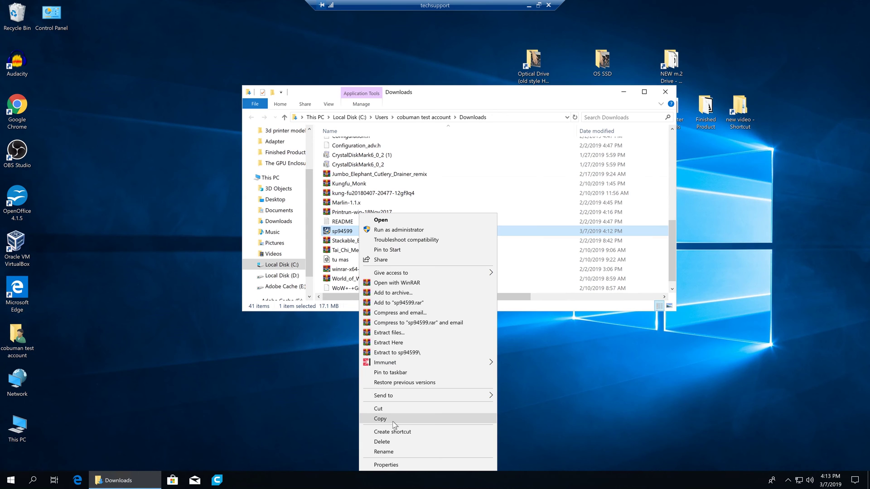
pyautogui.click(665, 91)
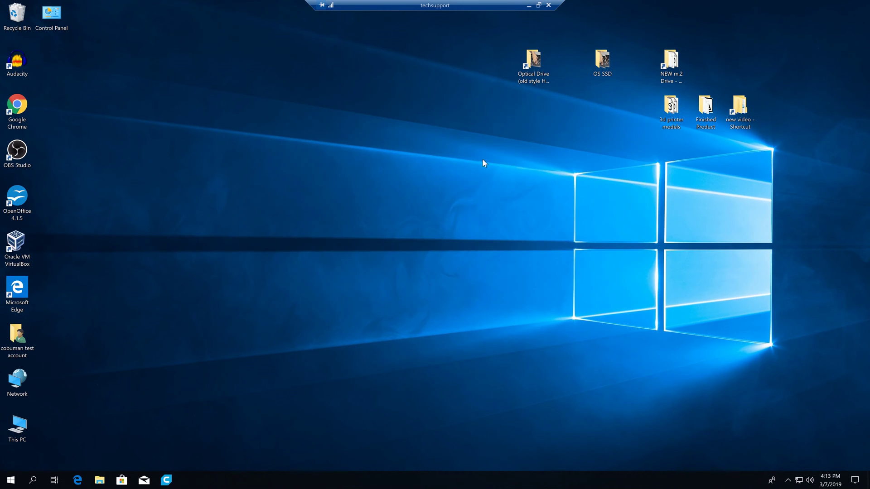
pyautogui.rightClick(367, 131)
pyautogui.click(392, 179)
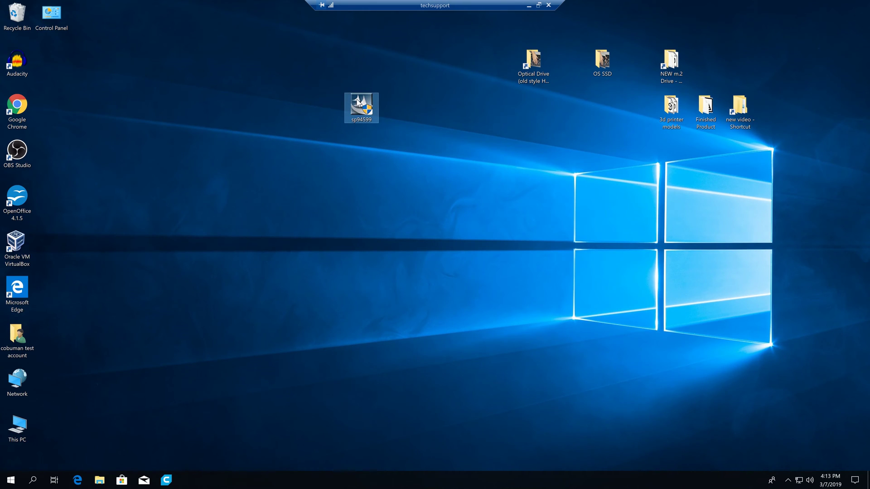
# Run sp94599, accept the license, and extract the BIOS package to C:\SWSetup\SP94599
pyautogui.doubleClick(357, 101)
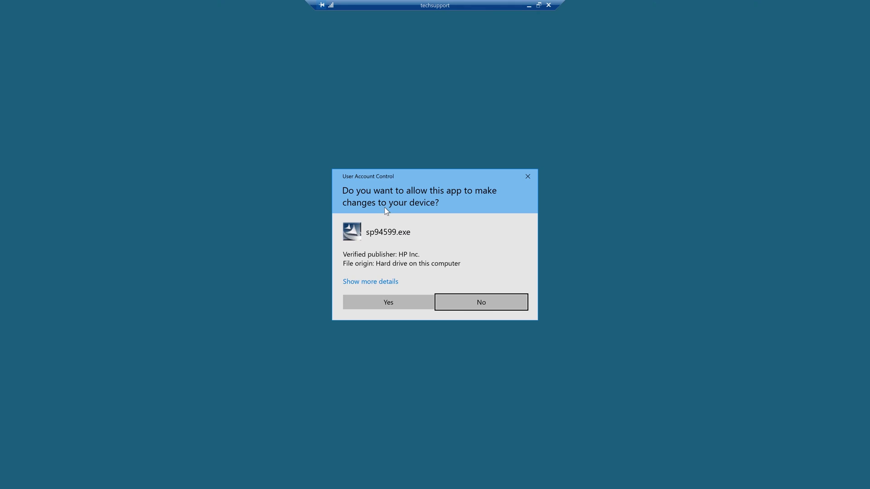
pyautogui.click(400, 306)
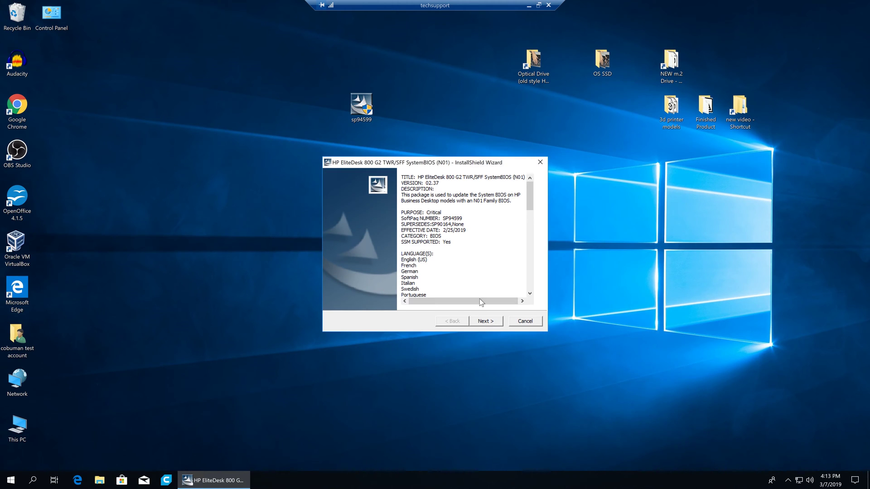
pyautogui.click(491, 322)
pyautogui.click(428, 293)
pyautogui.click(494, 321)
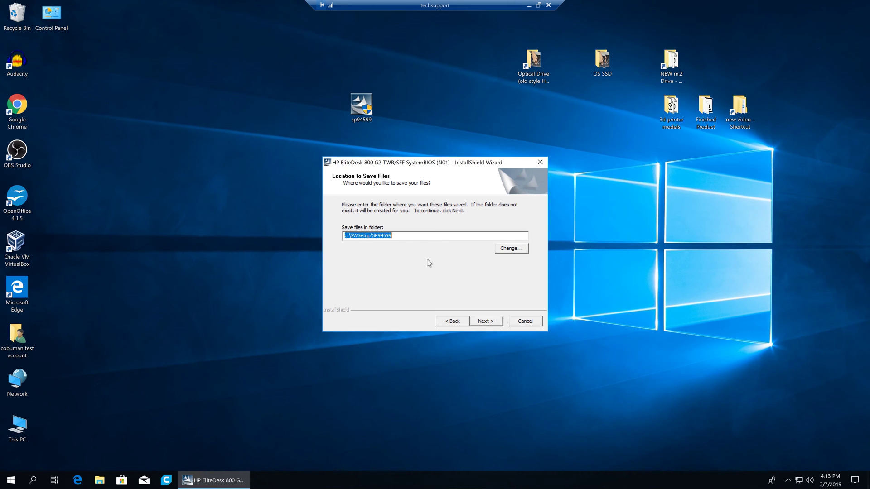
pyautogui.click(492, 321)
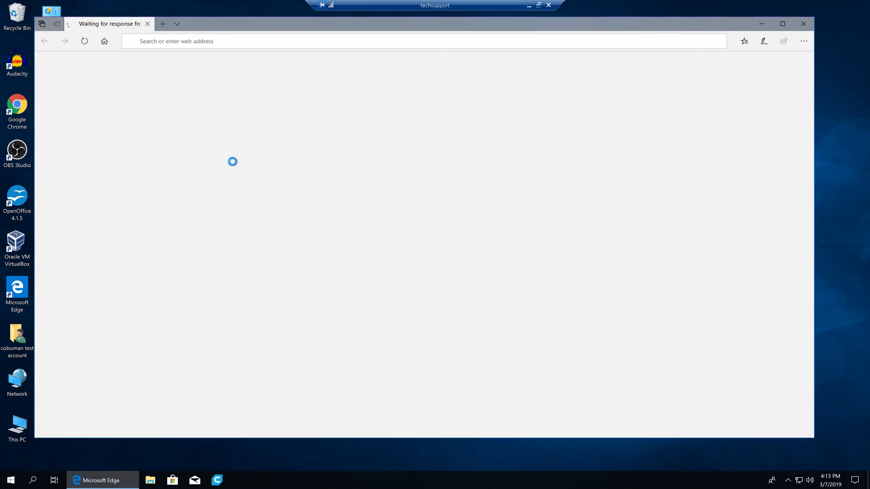
# Read the Bios Flash.htm instructions, including the F10 Setup flashing section, then close Edge
pyautogui.scroll(-1, 125, 254)
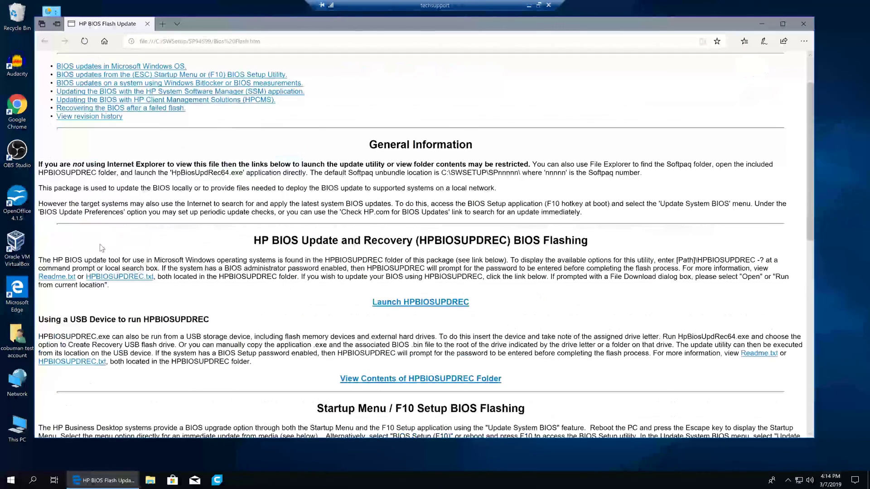
pyautogui.scroll(1, 181, 253)
pyautogui.scroll(-1, 185, 259)
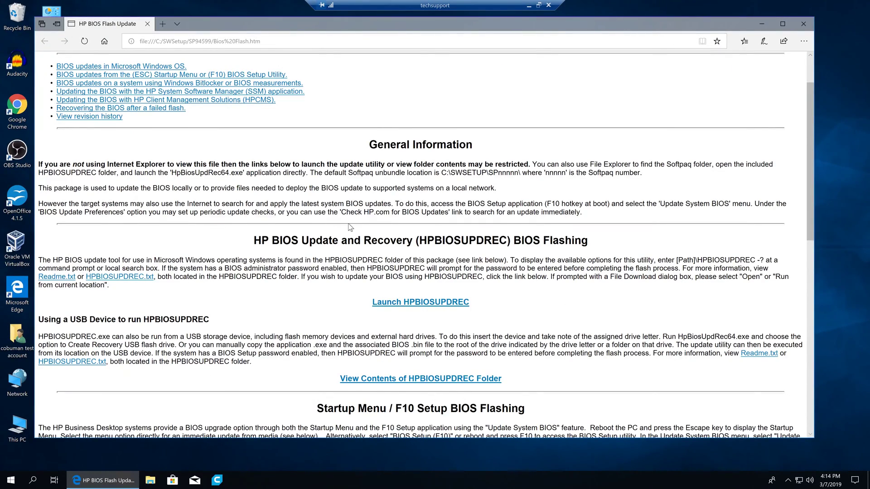
pyautogui.scroll(-1, 243, 264)
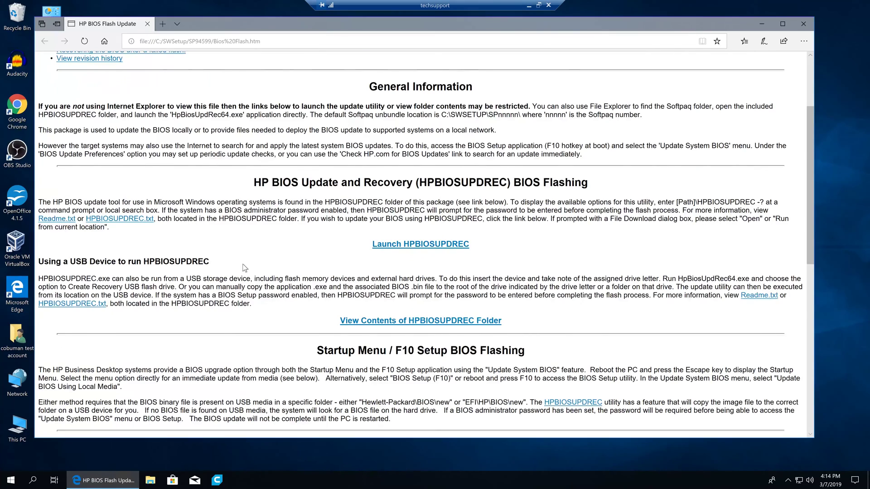
pyautogui.scroll(-3, 258, 173)
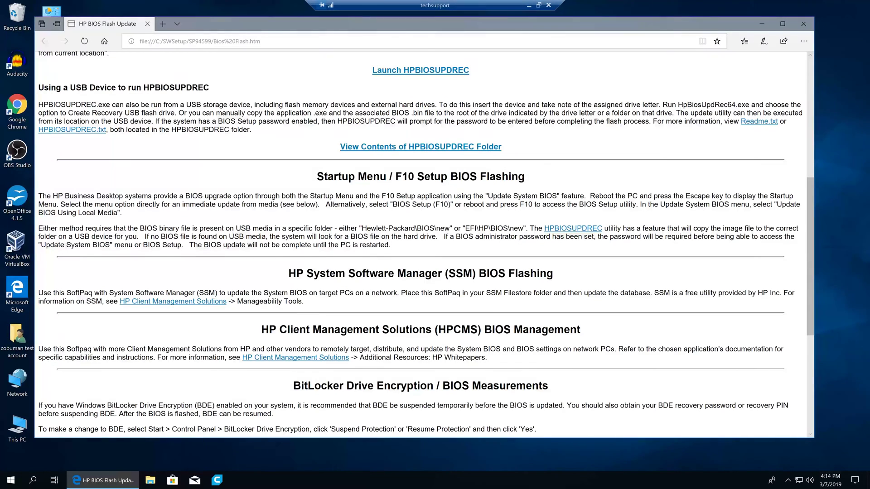
pyautogui.moveTo(317, 177); pyautogui.dragTo(525, 177)
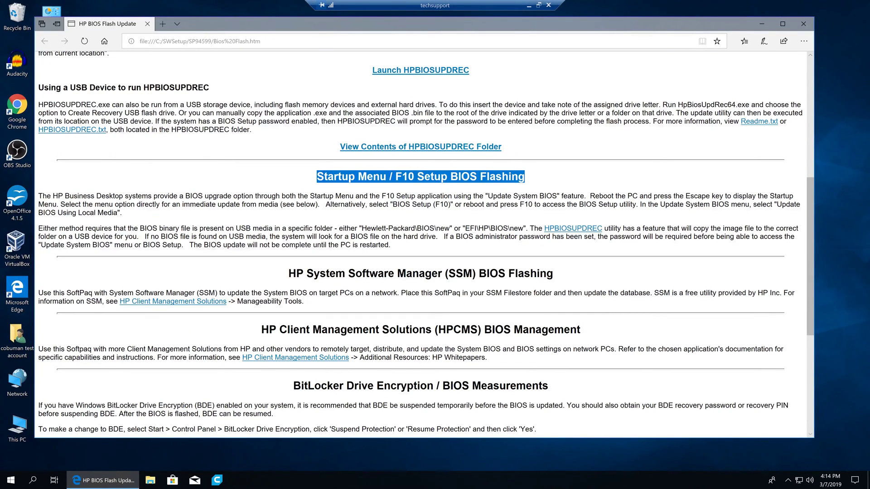
pyautogui.click(542, 183)
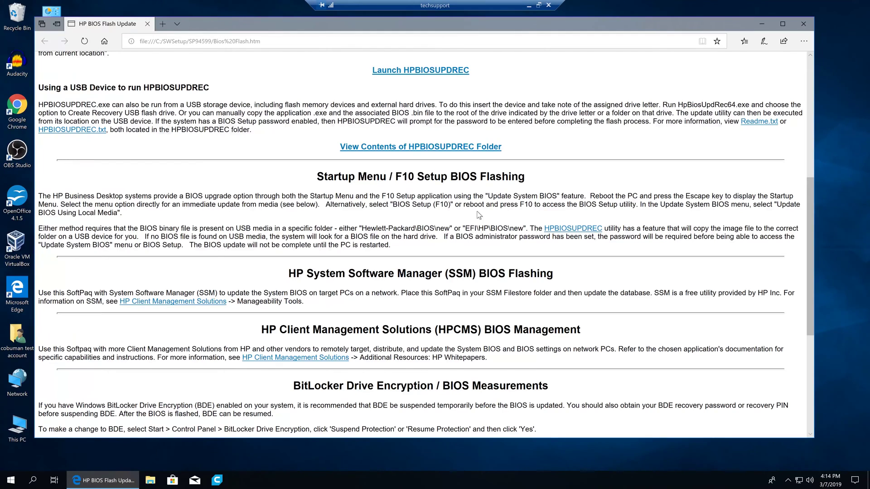
pyautogui.scroll(-1, 485, 185)
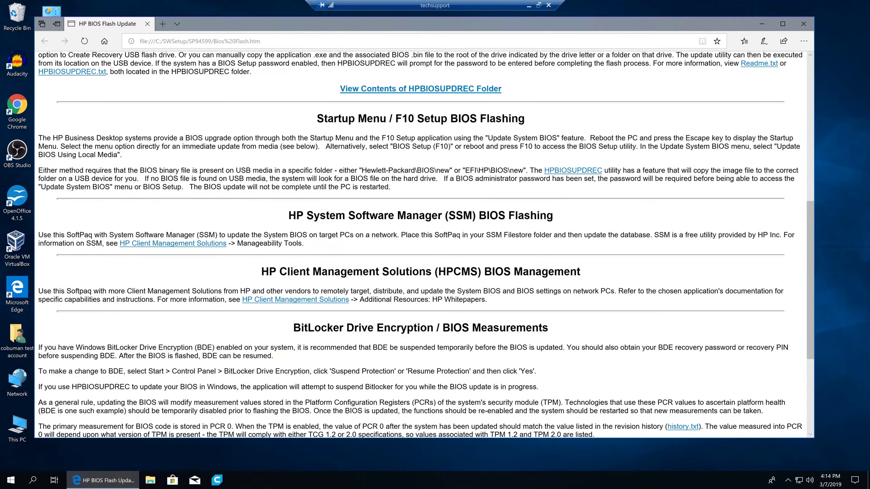
pyautogui.click(809, 22)
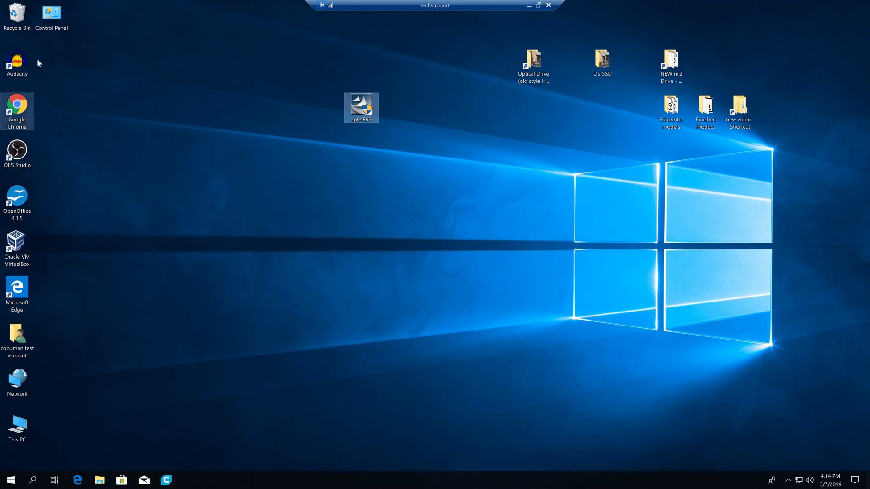
# Browse This PC > C: > SWSetup > SP94599 and open the HPBIOSUPDREC folder
pyautogui.doubleClick(17, 428)
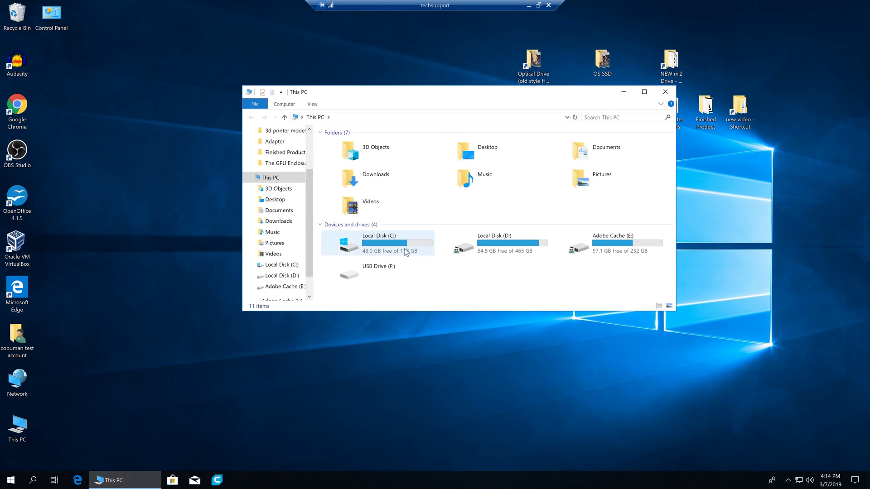
pyautogui.doubleClick(405, 251)
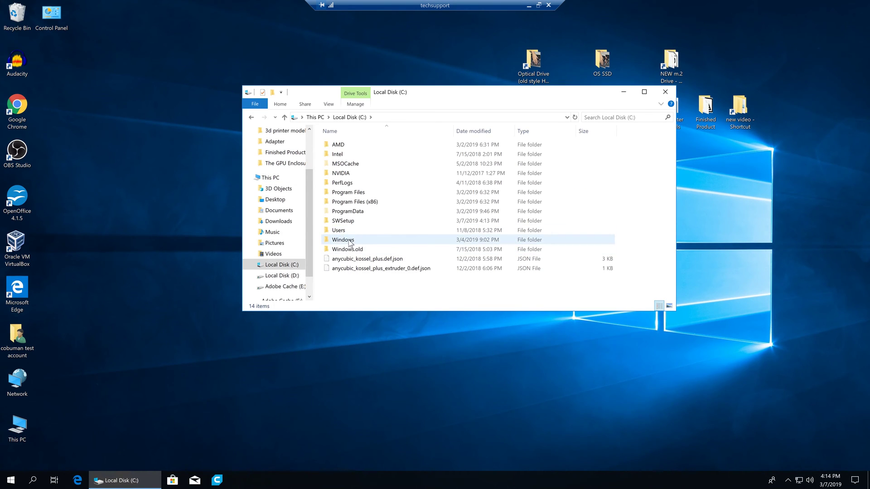
pyautogui.doubleClick(344, 220)
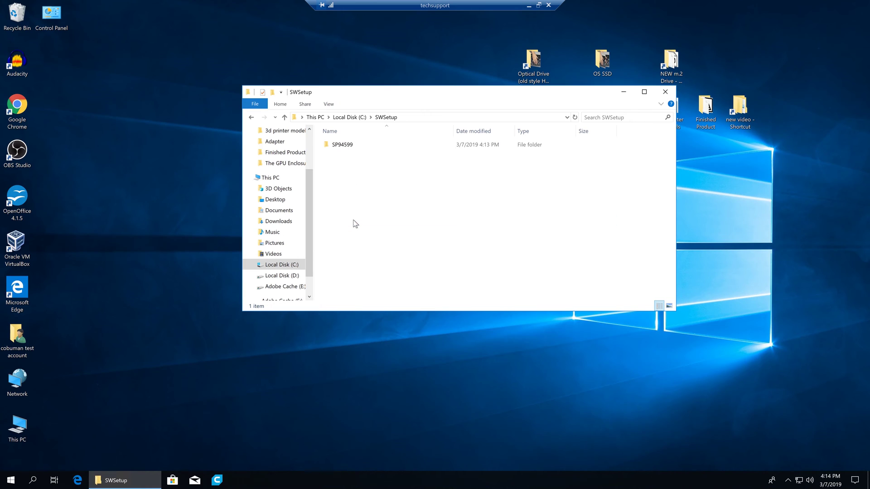
pyautogui.doubleClick(354, 143)
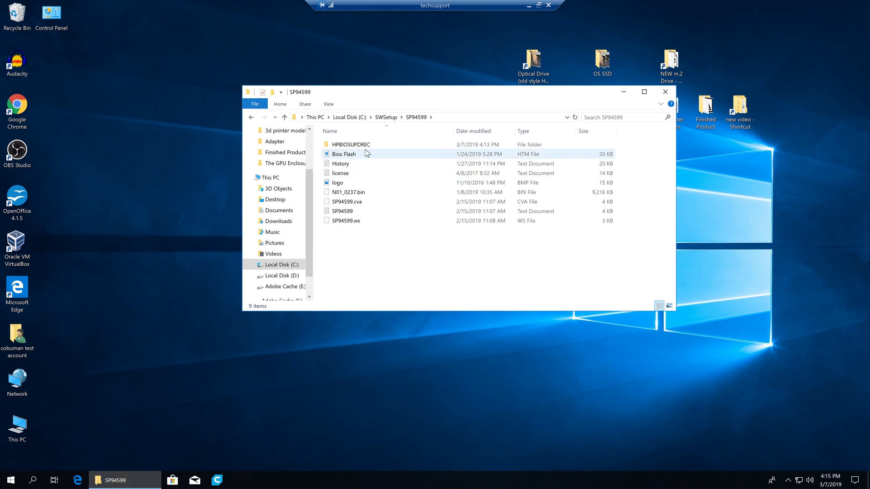
pyautogui.click(347, 147)
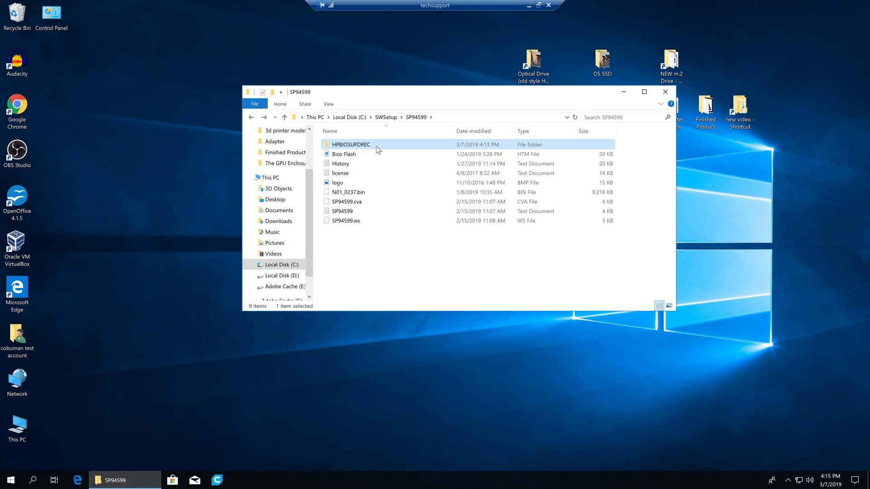
pyautogui.press('F2')
pyautogui.doubleClick(325, 145)
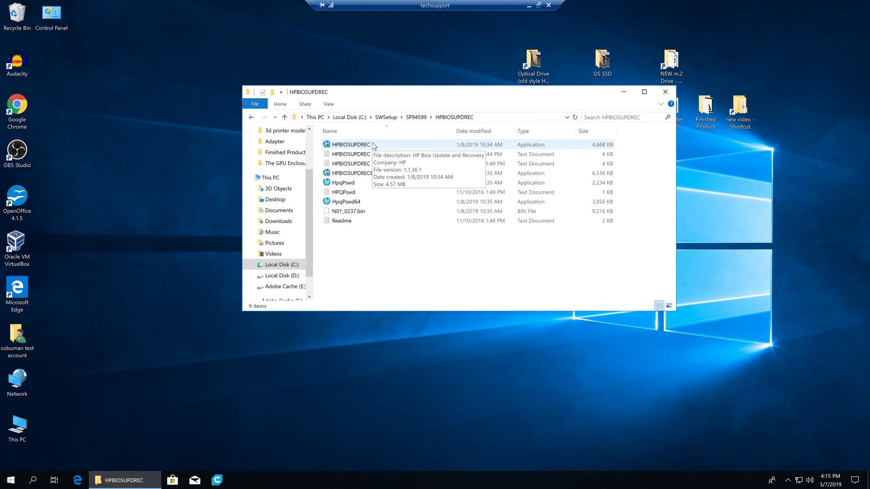
pyautogui.doubleClick(356, 154)
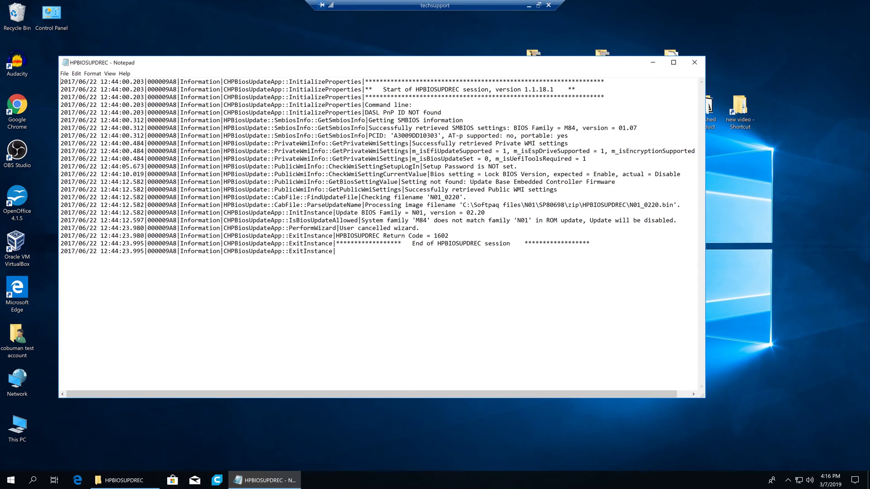
pyautogui.click(694, 62)
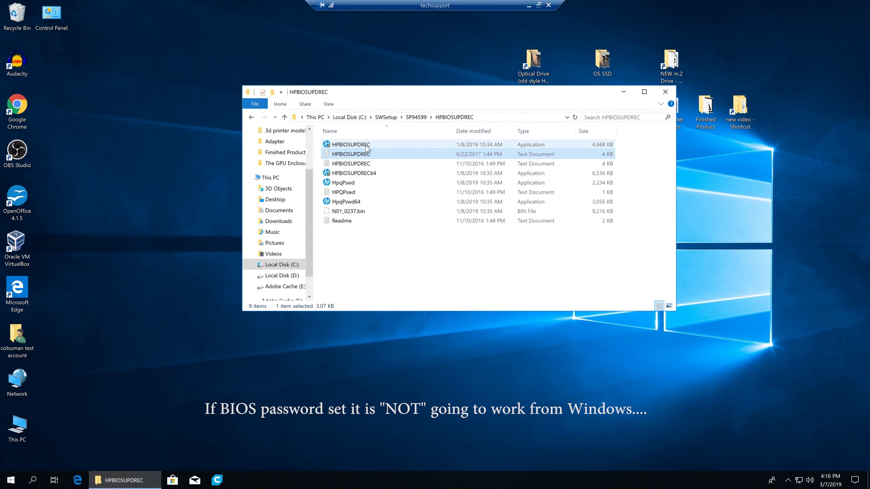
pyautogui.moveTo(367, 147)
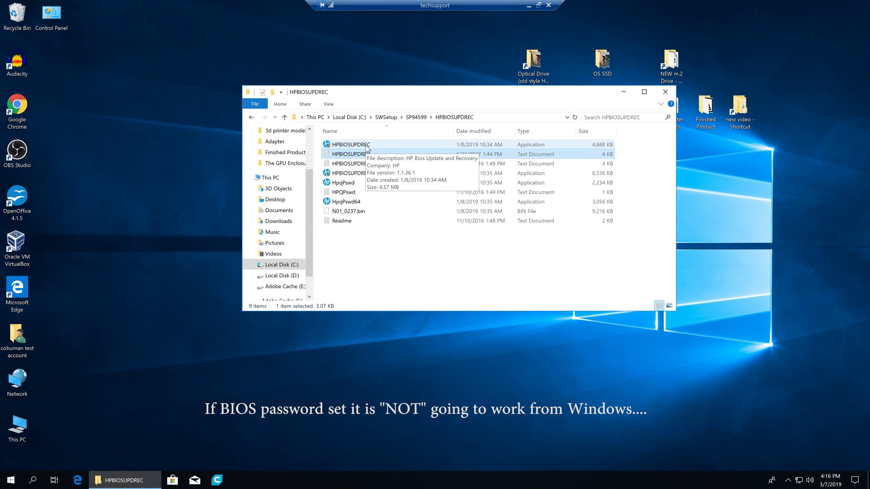
# Run HPBIOSUPDREC as administrator and back up the current BIOS as N01_0215.bin
pyautogui.doubleClick(366, 145)
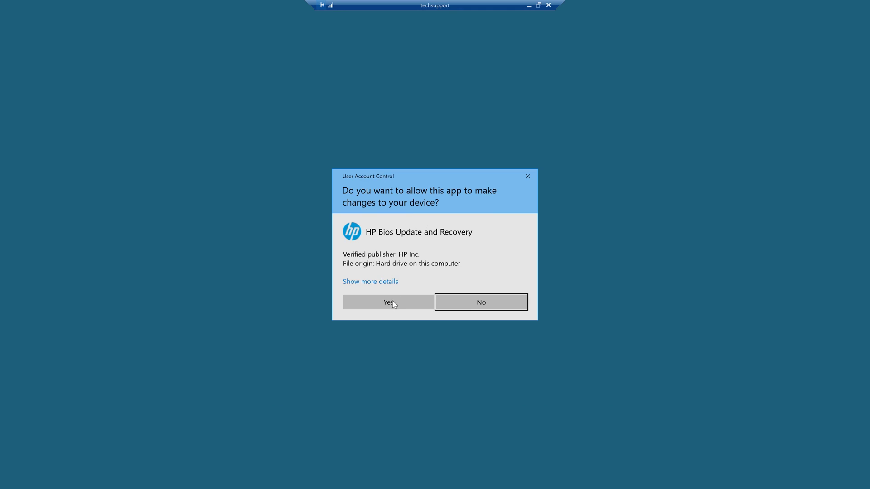
pyautogui.click(389, 304)
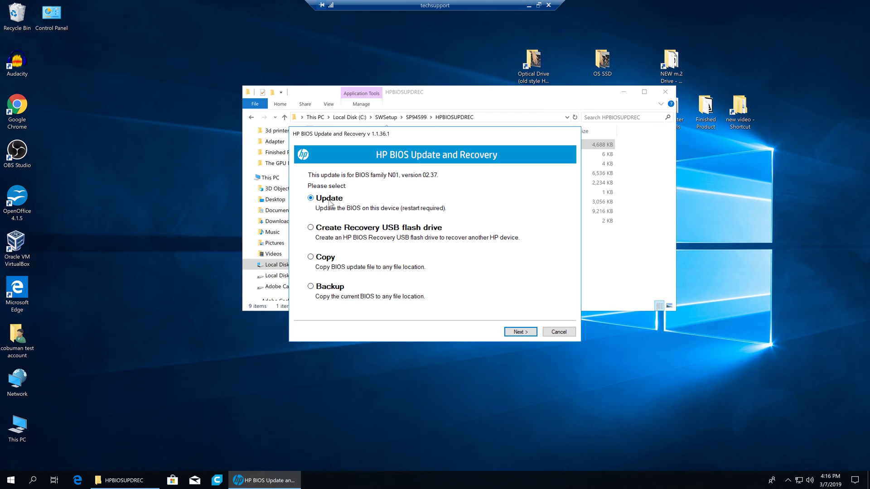
pyautogui.click(310, 228)
pyautogui.click(510, 334)
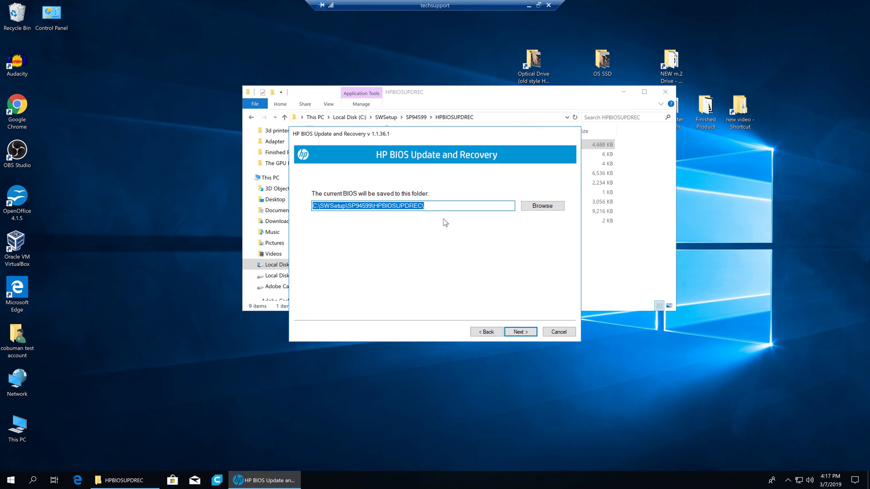
pyautogui.click(531, 335)
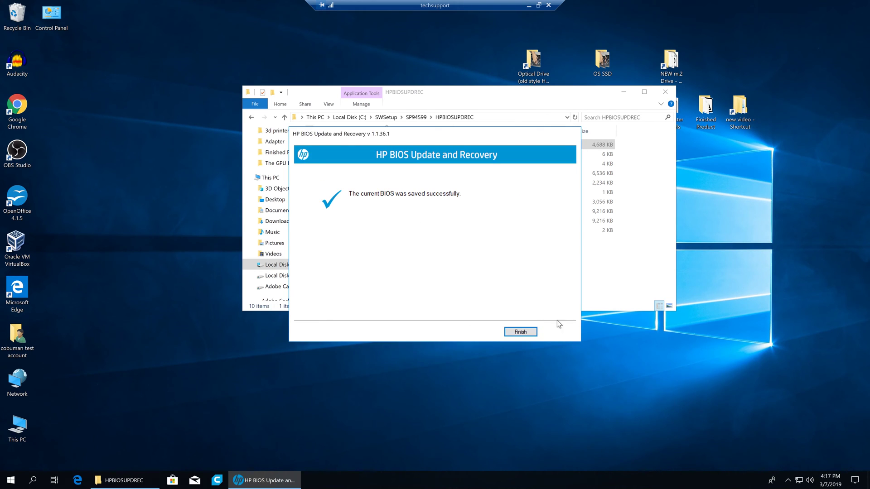
pyautogui.click(521, 332)
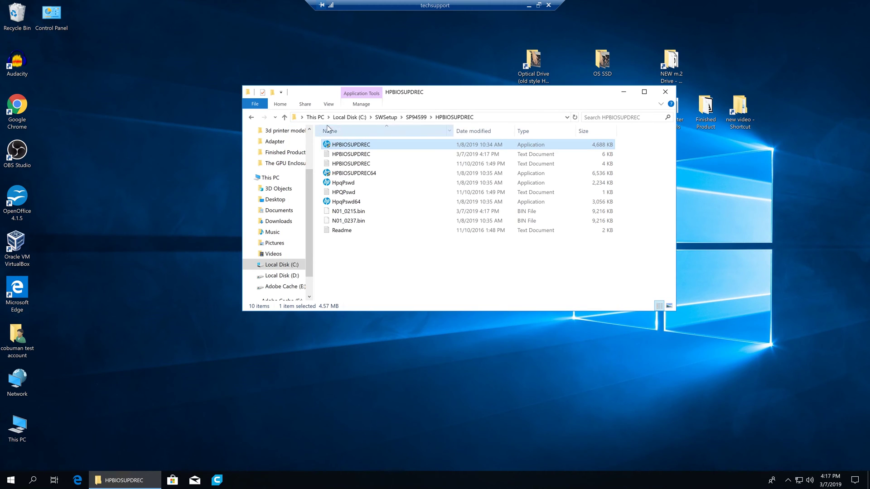
# Relaunch HPBIOSUPDREC as administrator, choose Update, and acknowledge the Intel AMT vulnerability warning
pyautogui.doubleClick(359, 144)
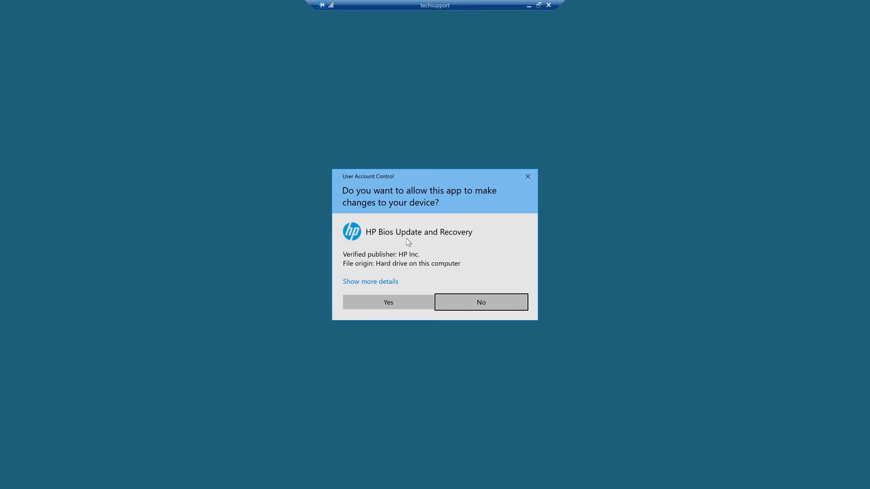
pyautogui.click(389, 302)
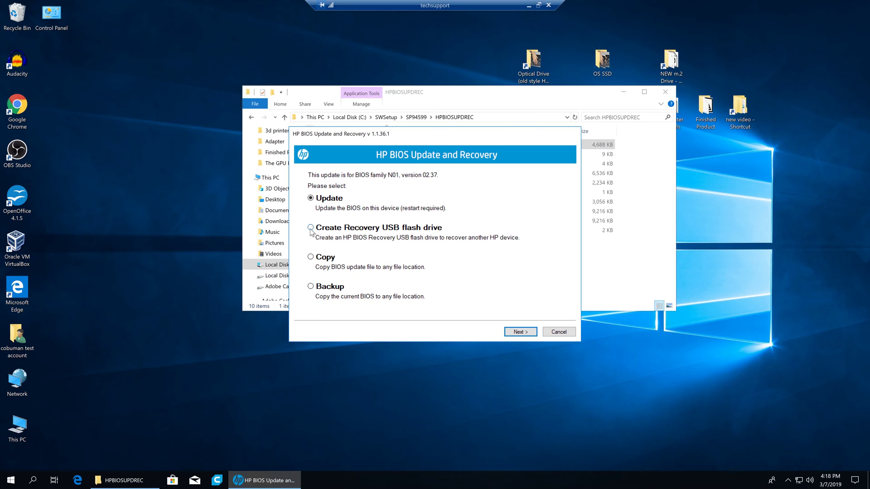
pyautogui.click(521, 333)
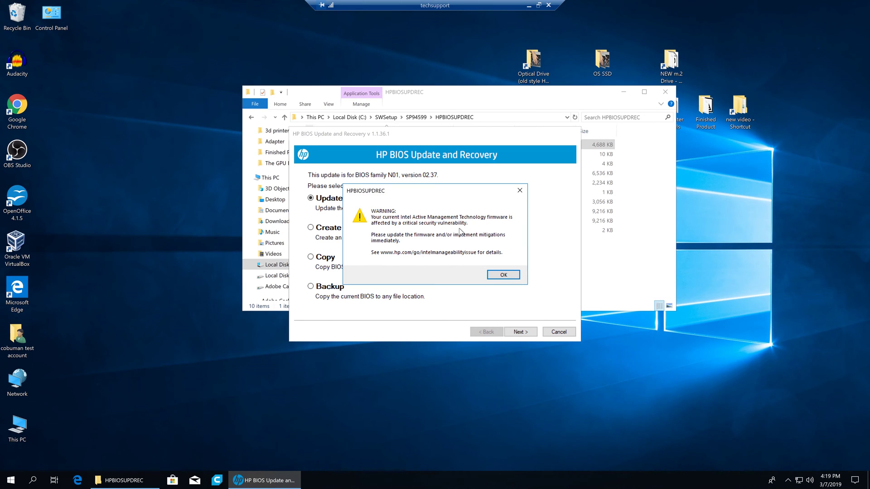
pyautogui.click(512, 276)
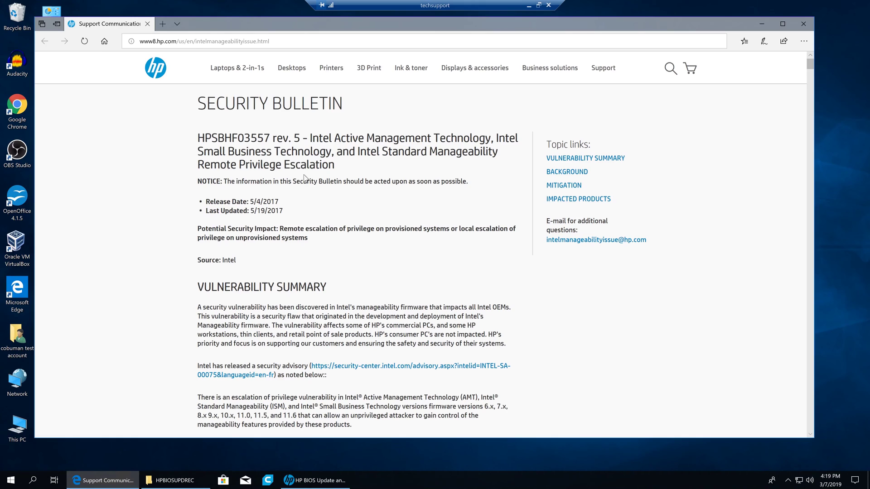
# Review security bulletin HPSBHF03557 in Edge, then close the browser window
pyautogui.scroll(-1, 407, 218)
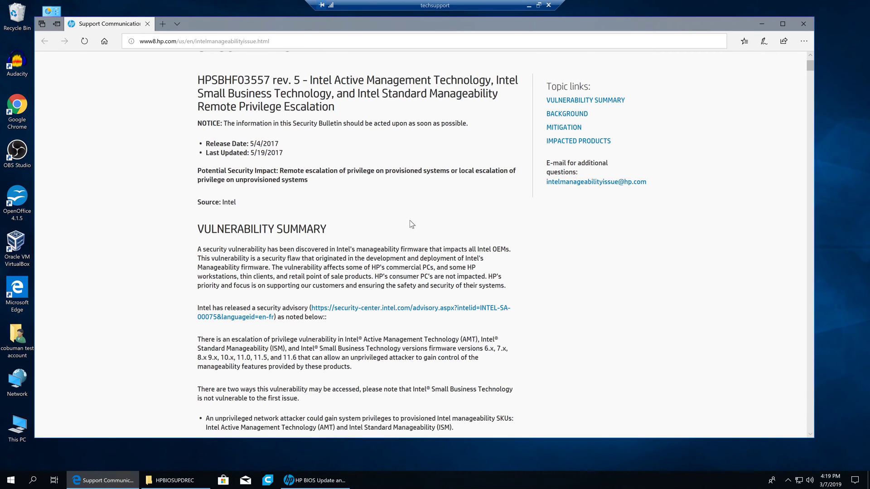
pyautogui.scroll(-1, 410, 220)
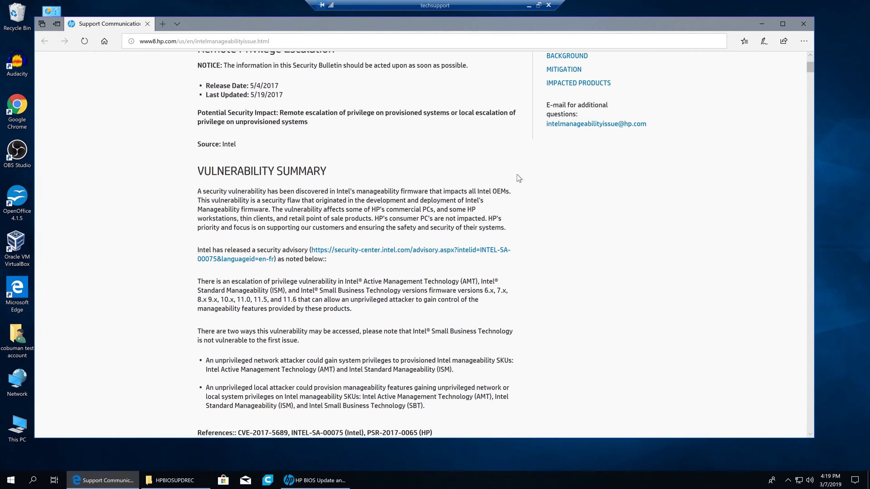
pyautogui.click(803, 23)
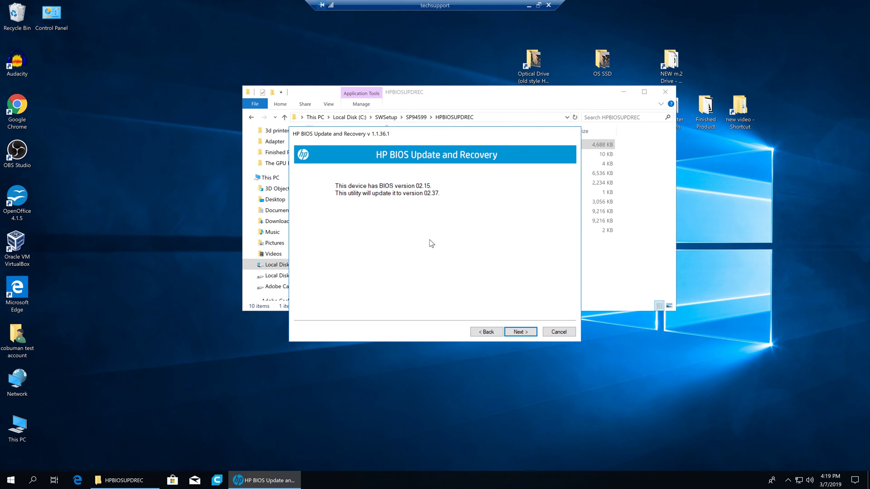
# Confirm the 02.15 to 02.37 update and let the utility back up and prepare it
pyautogui.click(526, 331)
pyautogui.click(520, 332)
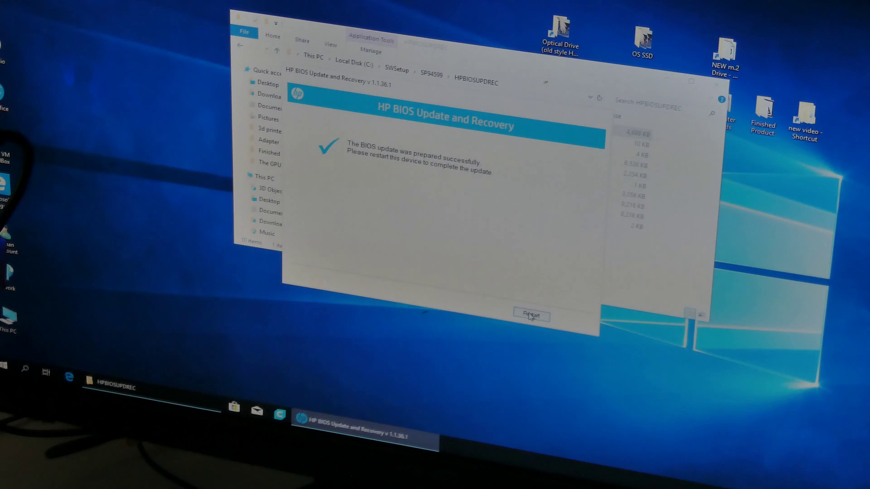
# Restart the PC so the pending BIOS 2.37 update runs at startup
pyautogui.click(520, 332)
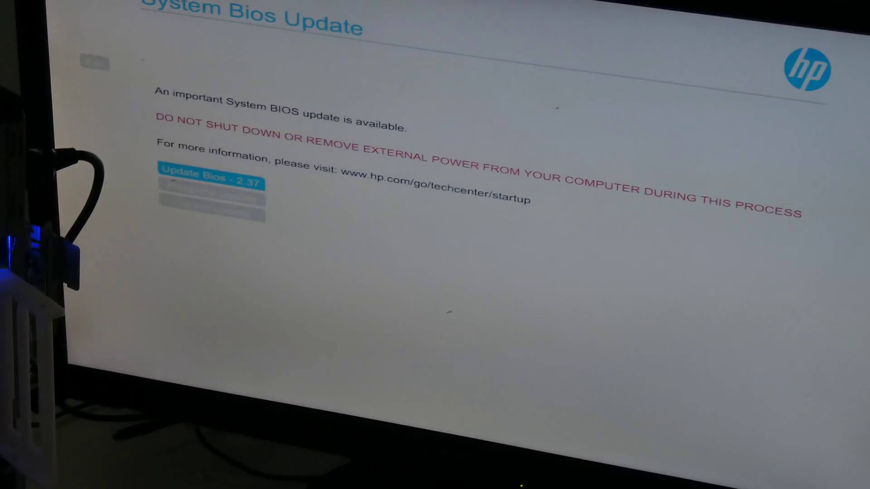
# Start flashing with 'Update Bios - 2.37' on the HP System BIOS Update screen
pyautogui.press('Return')
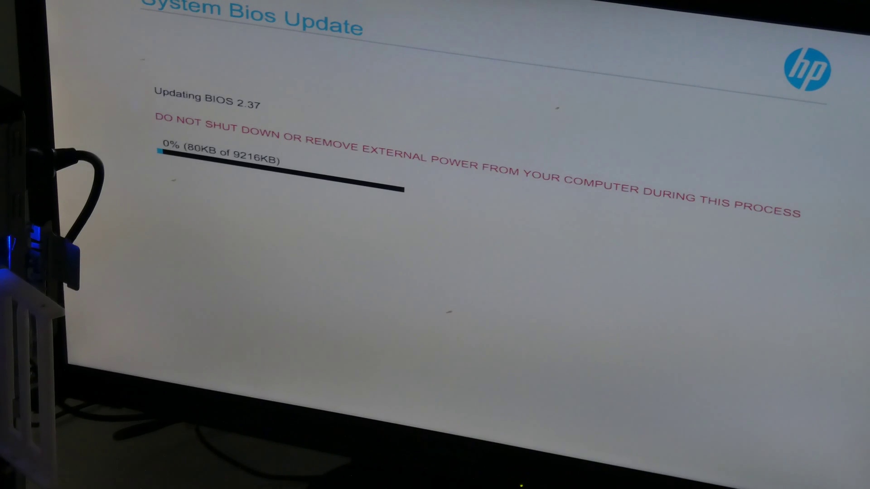